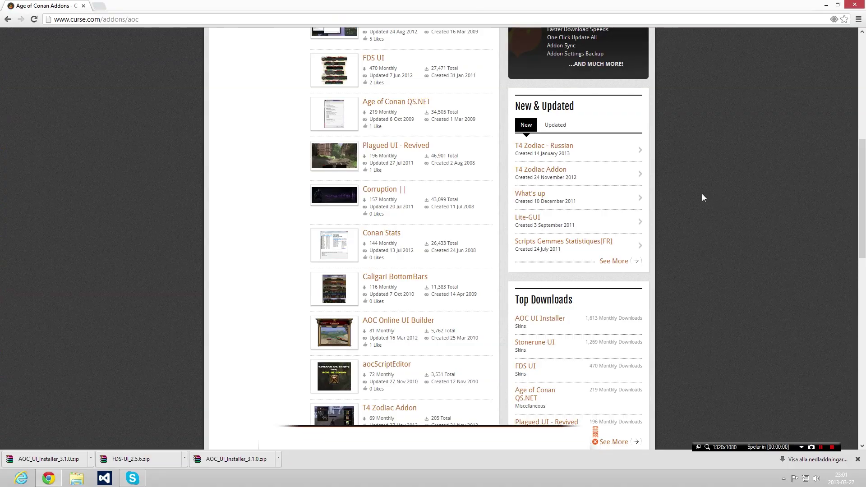
Filter the Age of Conan addon listing on Curse to the Skins category
{"action": "scroll", "coordinate": [532, 198], "scroll_direction": "up", "scroll_amount": 8}
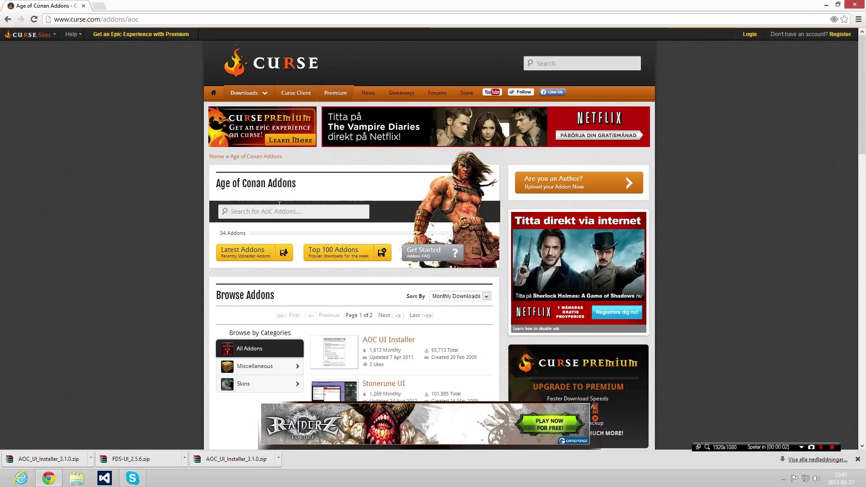
{"action": "key", "text": "ctrl+l"}
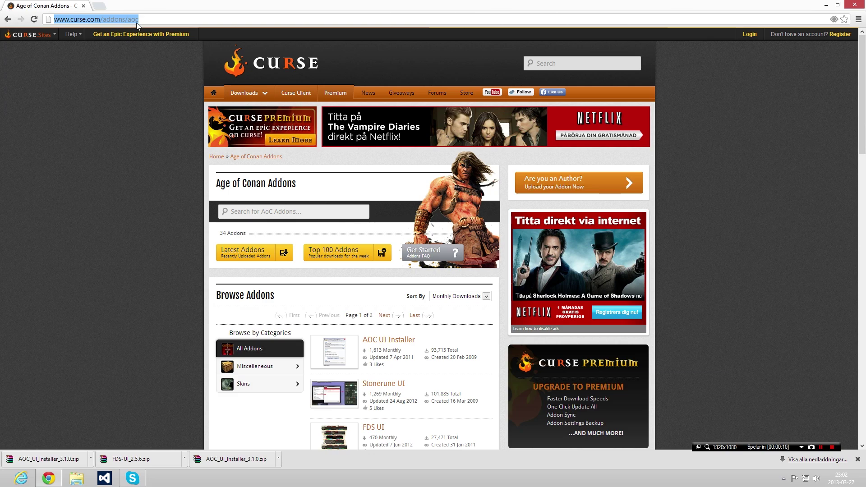
{"action": "left_click", "coordinate": [76, 145]}
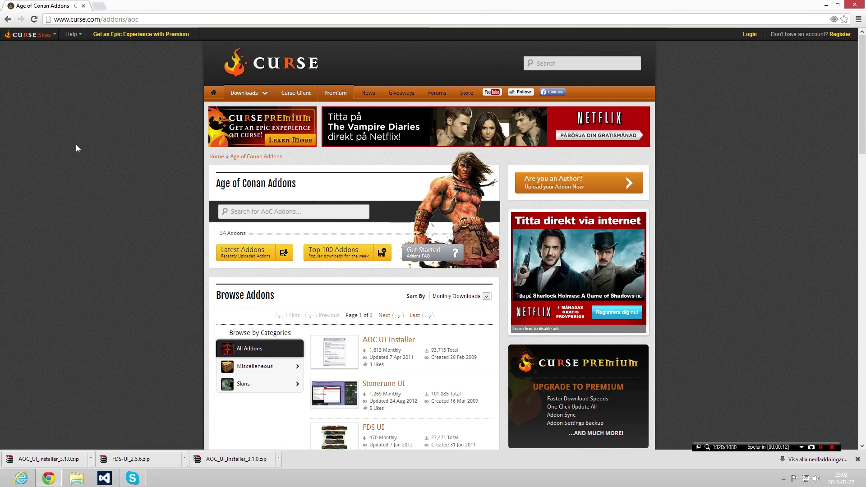
{"action": "scroll", "coordinate": [76, 147], "scroll_direction": "down", "scroll_amount": 4}
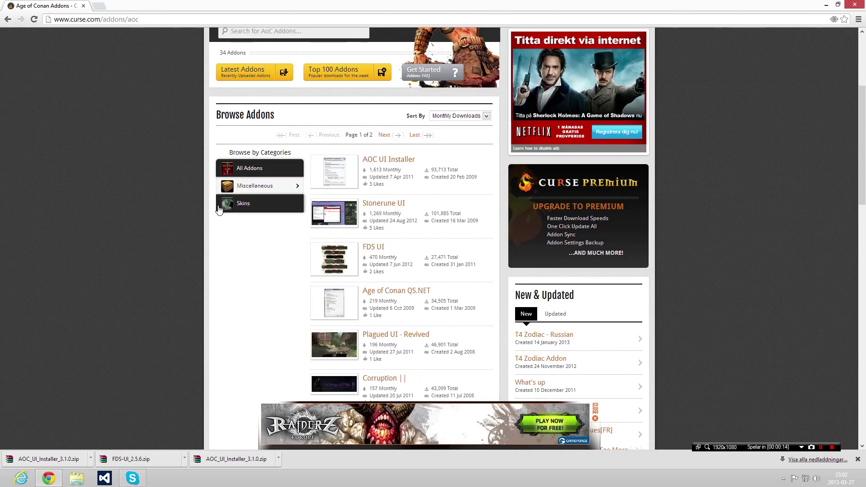
{"action": "left_click", "coordinate": [266, 203]}
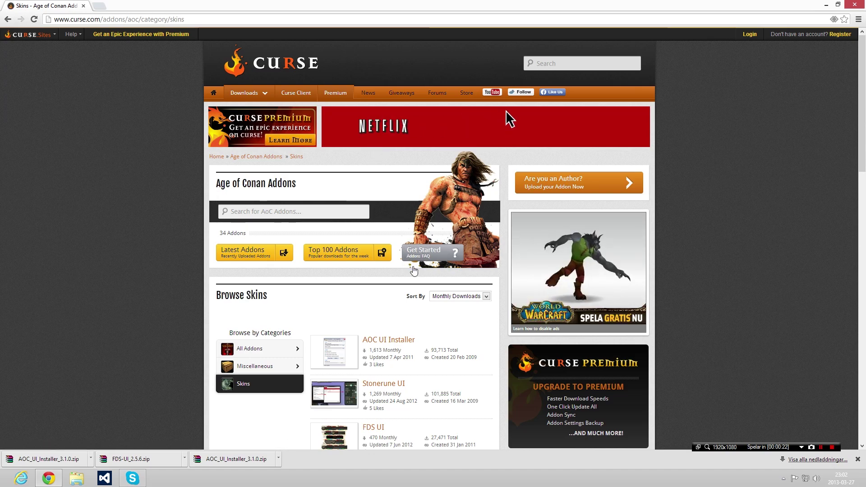
Bring up the link context menu for the FDS UI entry in the Skins list
{"action": "scroll", "coordinate": [415, 288], "scroll_direction": "down", "scroll_amount": 3}
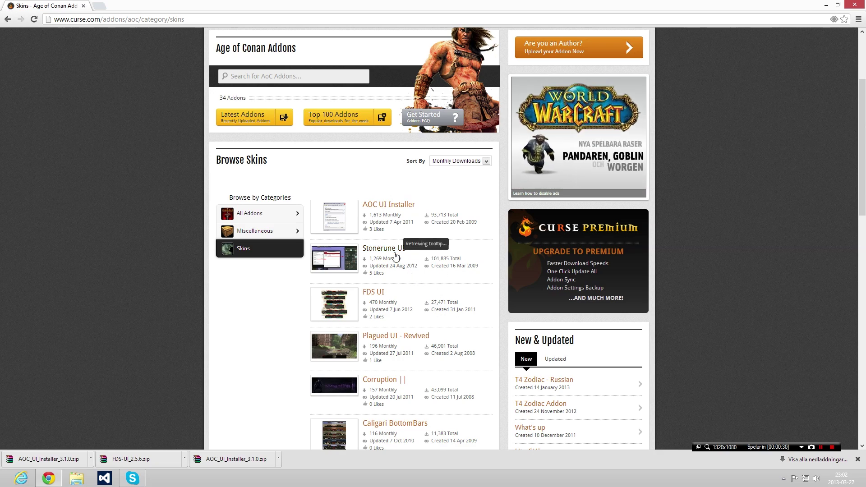
{"action": "mouse_move", "coordinate": [403, 254]}
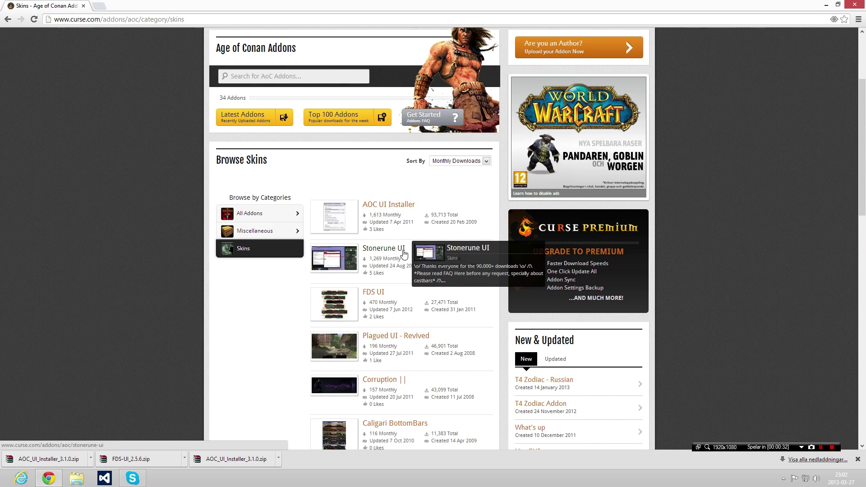
{"action": "mouse_move", "coordinate": [384, 297]}
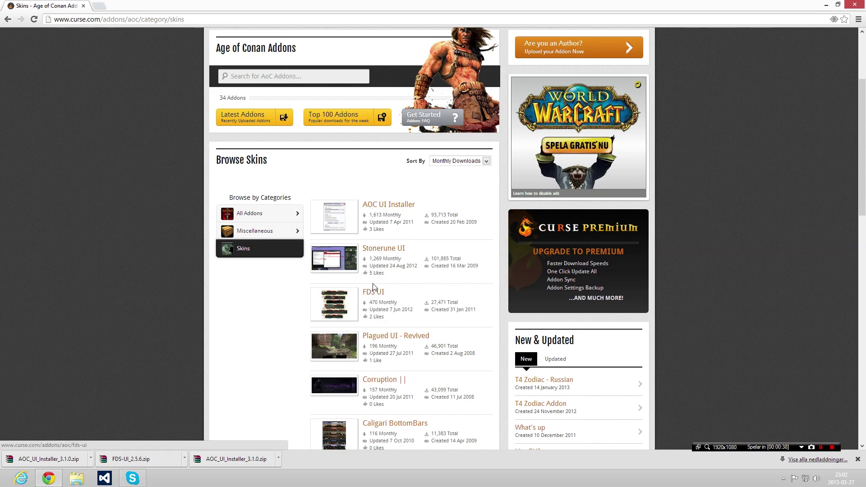
{"action": "right_click", "coordinate": [383, 290]}
Open FDS UI in a new tab, switch to it and start its Download Now
{"action": "left_click", "coordinate": [395, 299]}
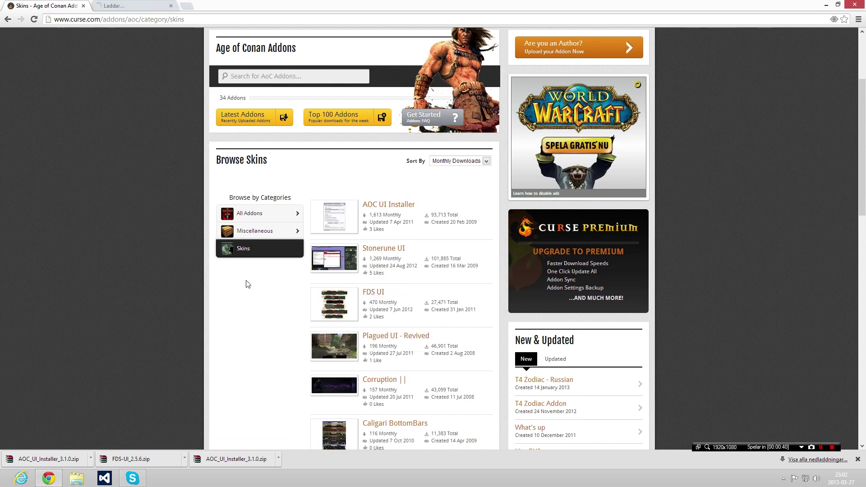
{"action": "left_click", "coordinate": [129, 5]}
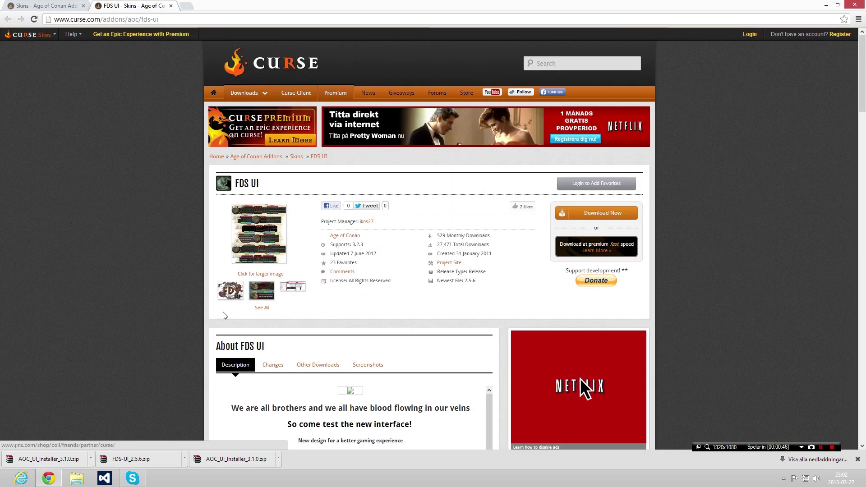
{"action": "scroll", "coordinate": [2, 48], "scroll_direction": "down", "scroll_amount": 2}
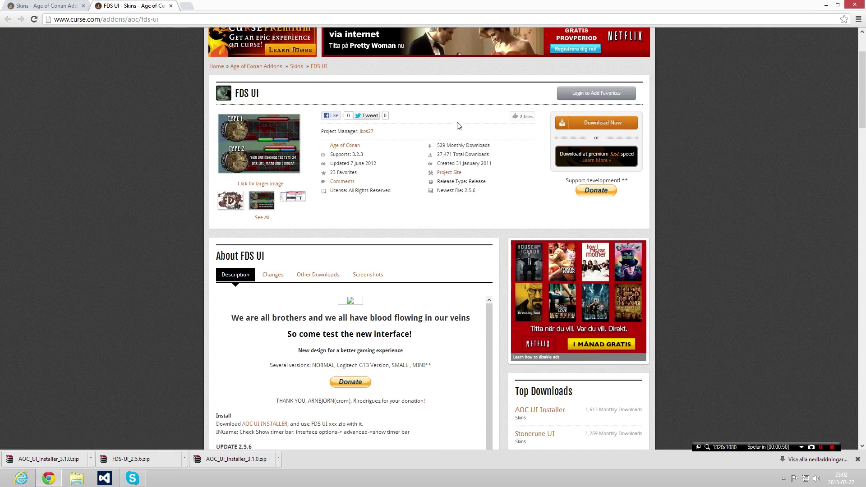
{"action": "left_click", "coordinate": [585, 127]}
Close the FDS UI tab and extract AOC_UI_Installer_3.1.0.zip into its suggested folder
{"action": "left_click", "coordinate": [169, 5]}
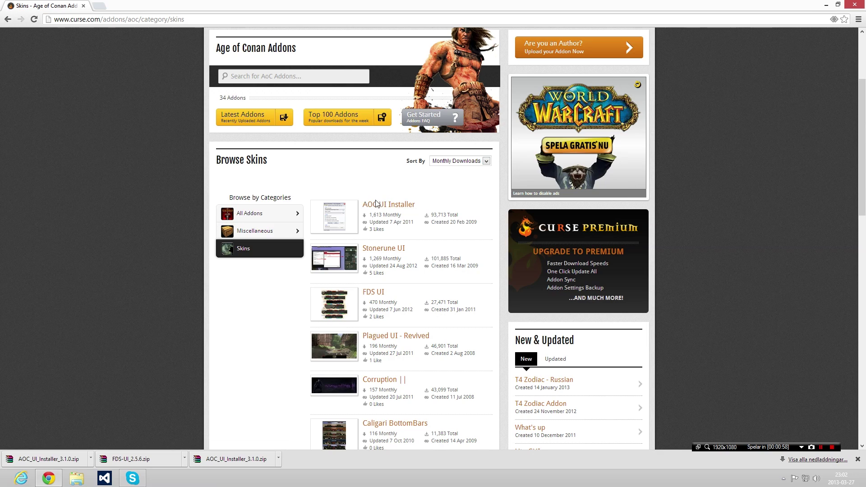
{"action": "mouse_move", "coordinate": [397, 206]}
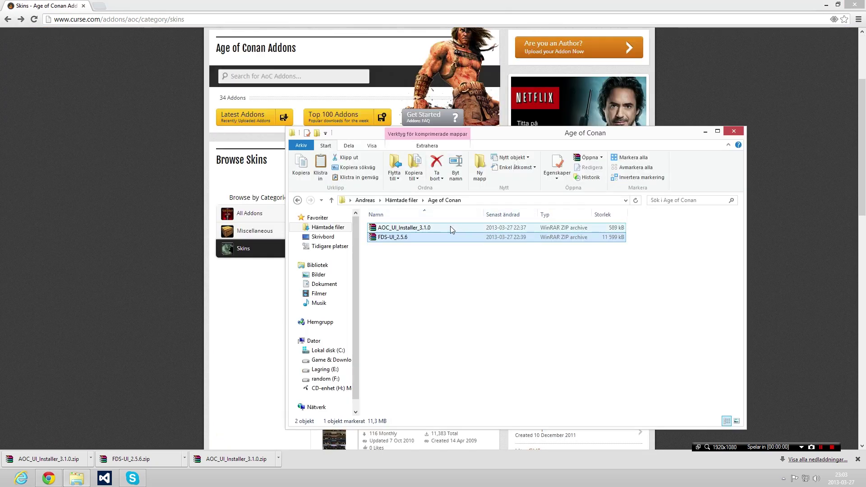
{"action": "double_click", "coordinate": [405, 231]}
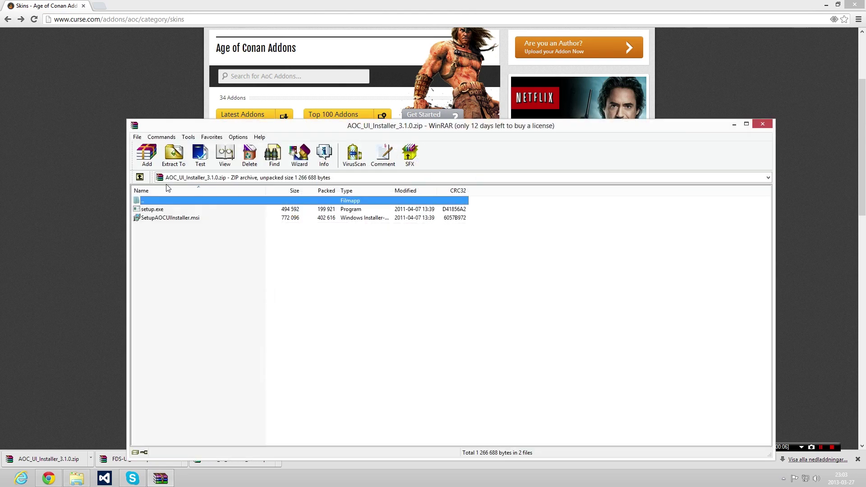
{"action": "left_click", "coordinate": [179, 162]}
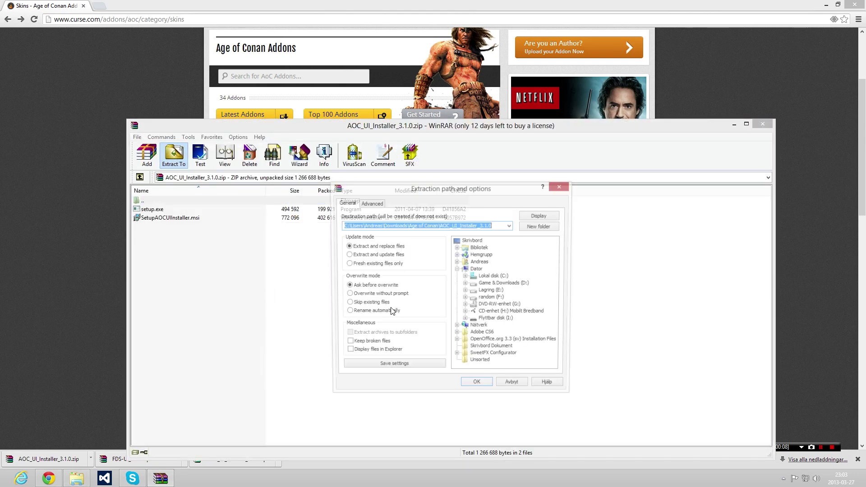
{"action": "left_click", "coordinate": [475, 387]}
{"action": "left_click", "coordinate": [763, 125]}
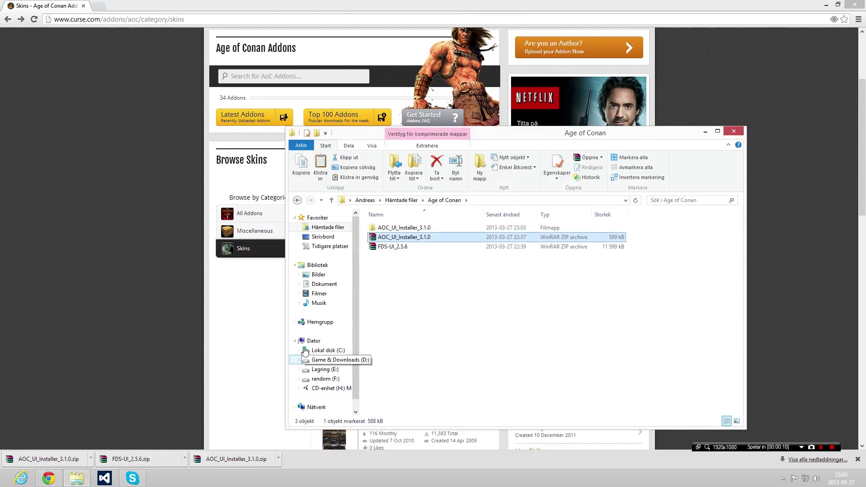
{"action": "double_click", "coordinate": [397, 228]}
{"action": "left_click", "coordinate": [406, 238]}
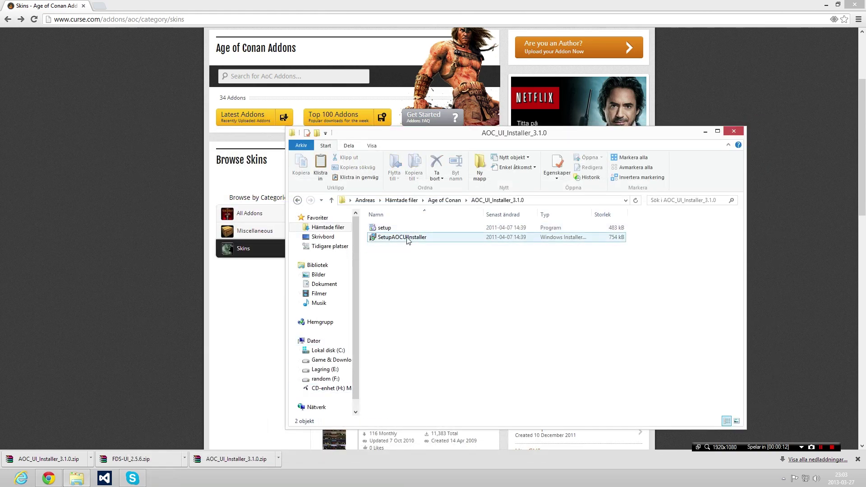
{"action": "left_click", "coordinate": [476, 271]}
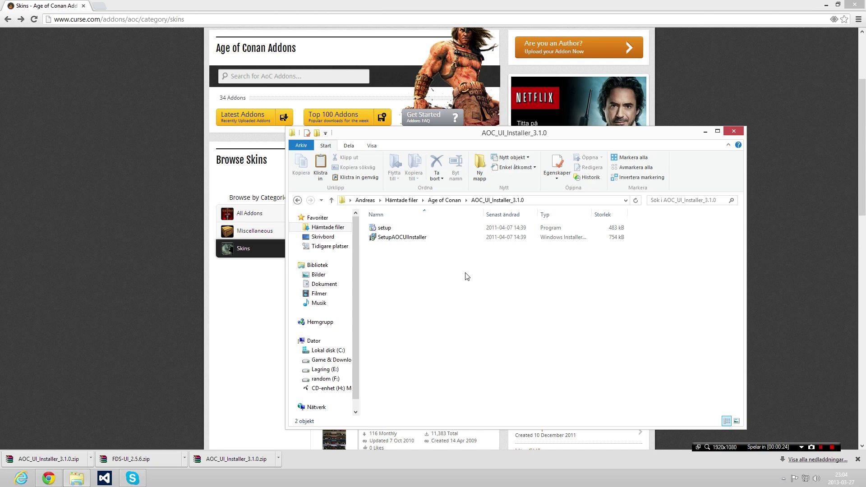
{"action": "key", "text": "BackSpace"}
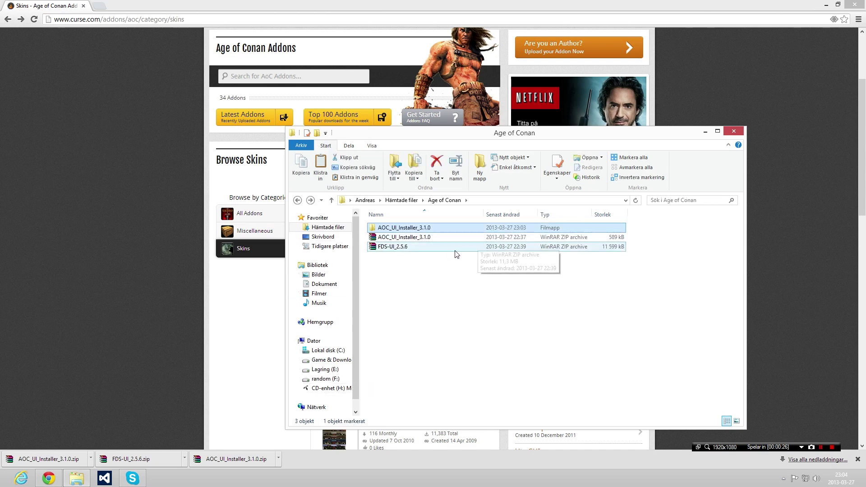
{"action": "left_click", "coordinate": [406, 248]}
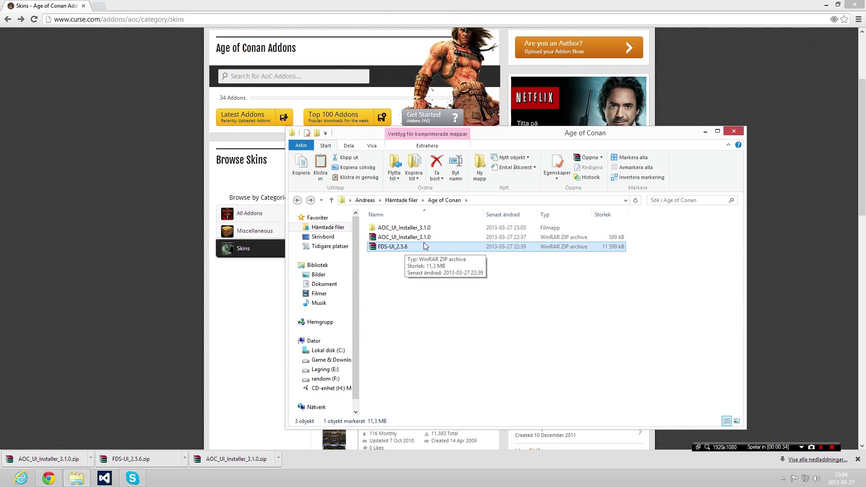
Bring Chrome forward to view the FDS UI bar-layout preview image
{"action": "left_click", "coordinate": [147, 273]}
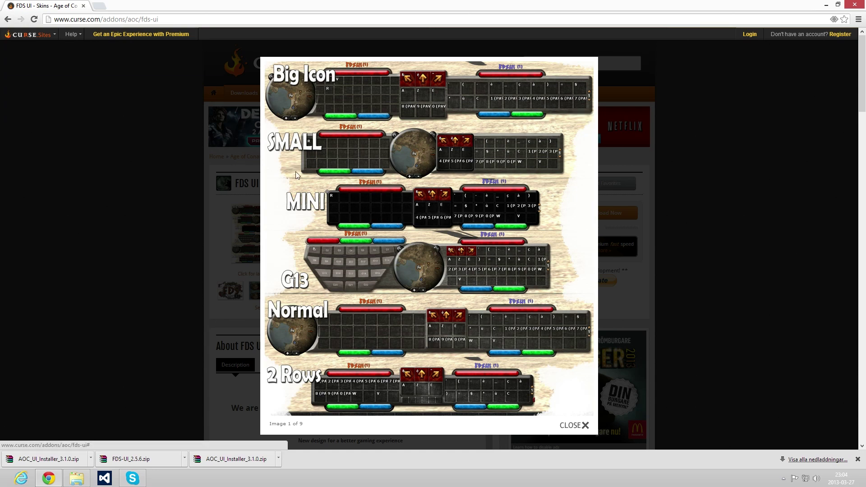
Close the preview image and launch AOC UI Installer 3.1.0 from the desktop
{"action": "left_click", "coordinate": [161, 203]}
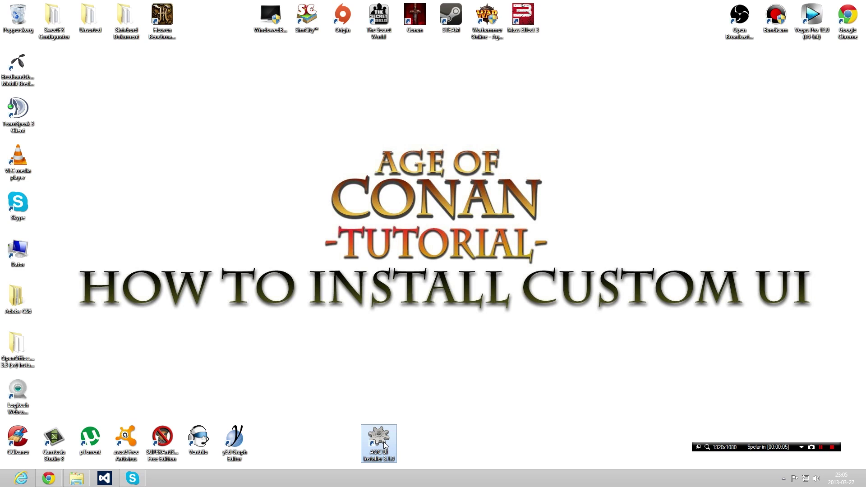
{"action": "double_click", "coordinate": [383, 440]}
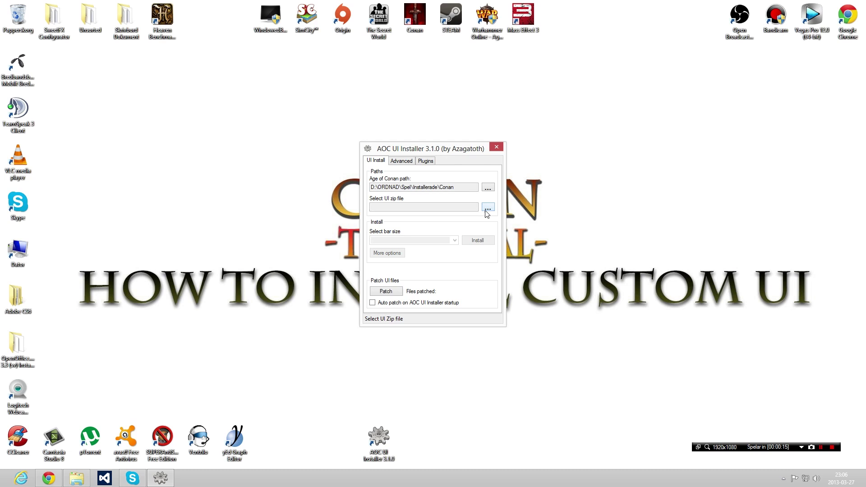
Confirm the Age of Conan game folder and select FDS-UI_2.5.6.zip as the UI
{"action": "left_click", "coordinate": [487, 187]}
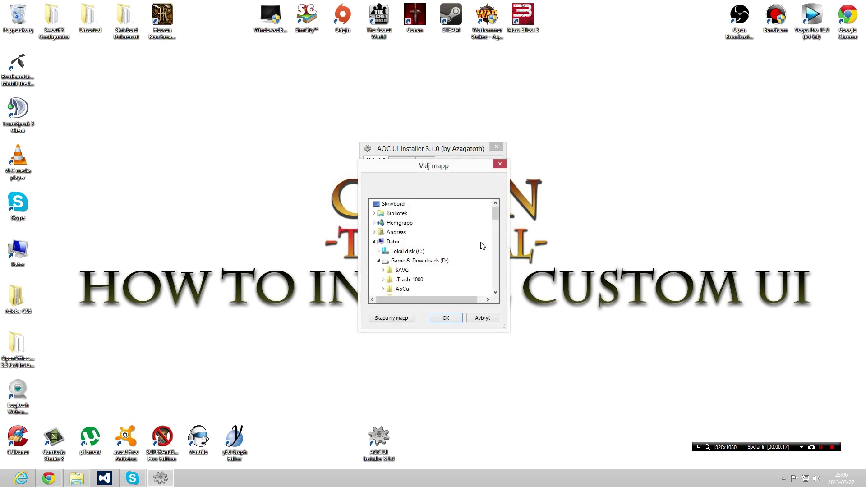
{"action": "left_click", "coordinate": [445, 319]}
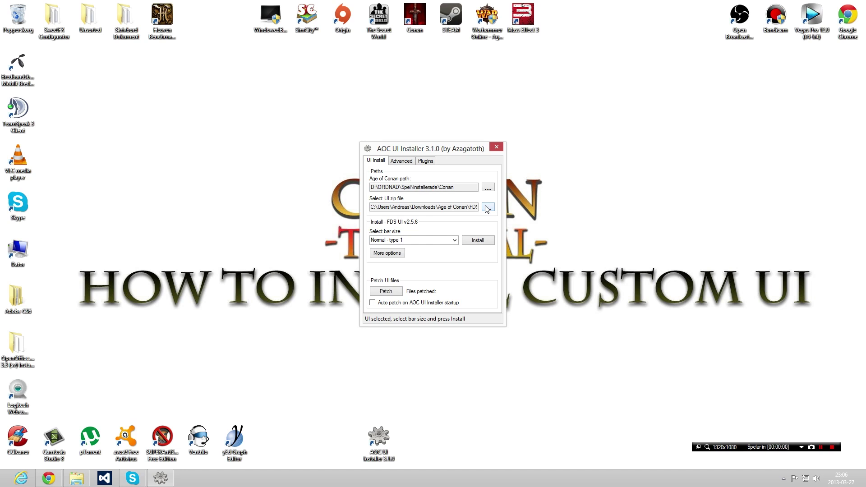
{"action": "left_click", "coordinate": [491, 209]}
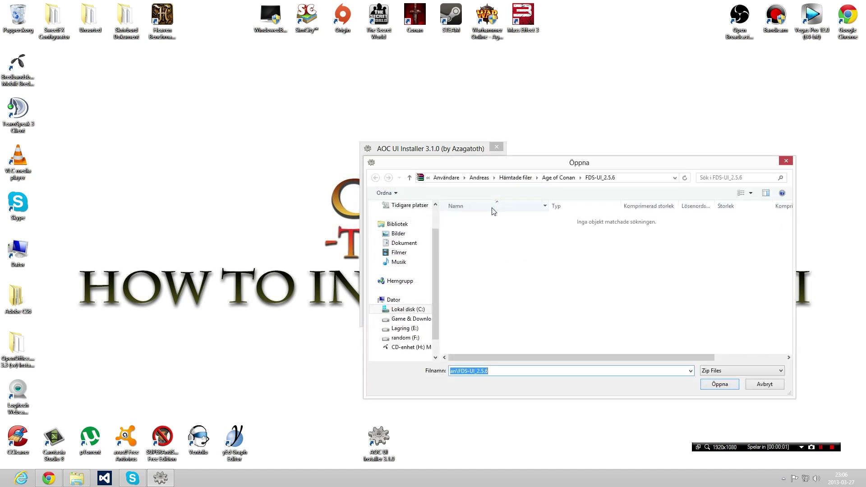
{"action": "left_click", "coordinate": [555, 178]}
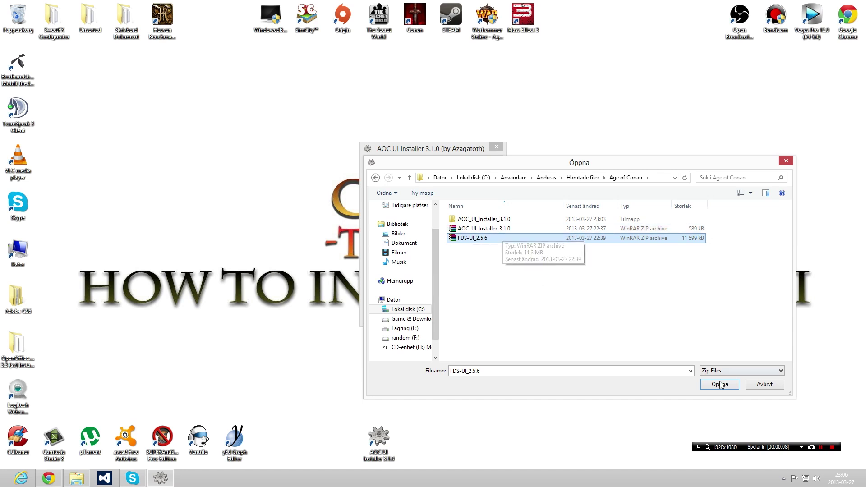
{"action": "double_click", "coordinate": [474, 238]}
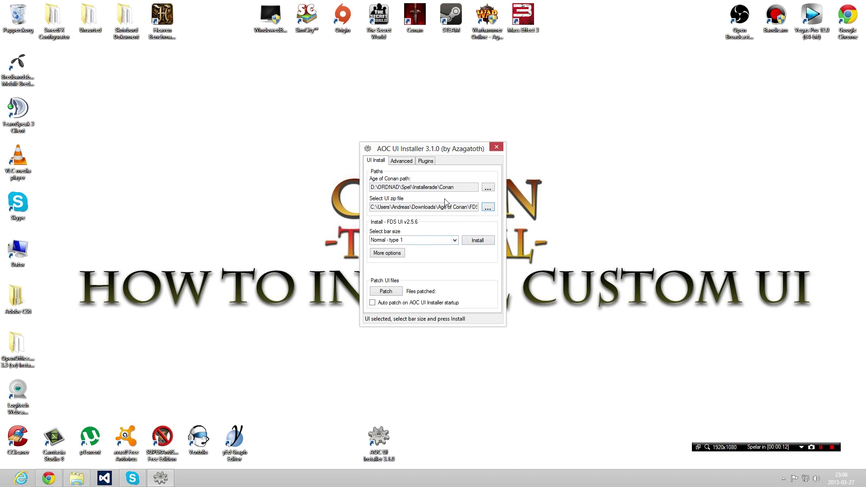
Choose bar size MINI - type 1, click Install, and open the UI Install Wizard
{"action": "left_click", "coordinate": [454, 242]}
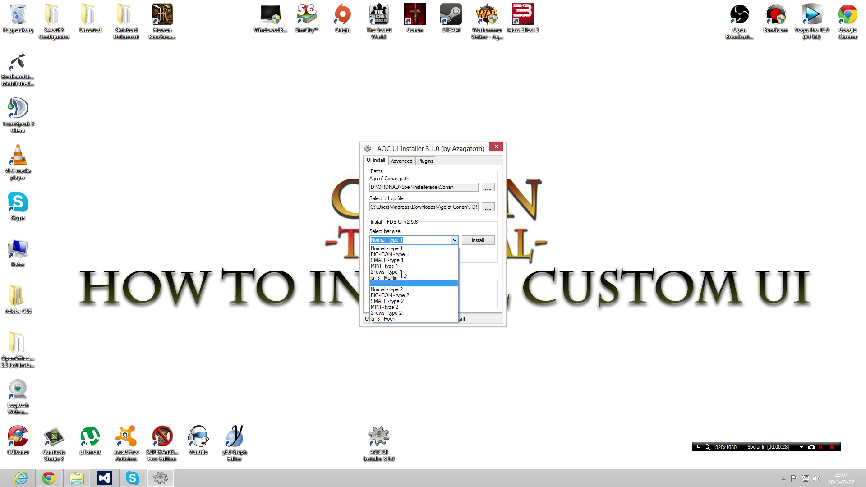
{"action": "left_click", "coordinate": [386, 266]}
{"action": "left_click", "coordinate": [482, 244]}
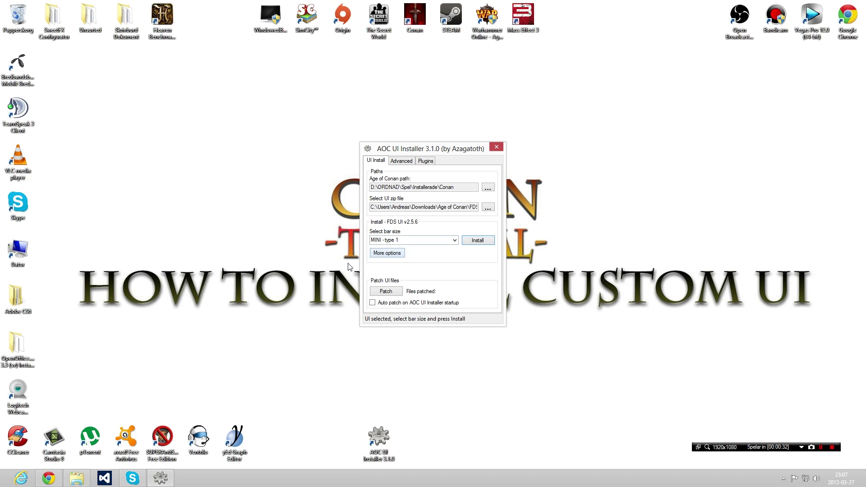
{"action": "left_click", "coordinate": [387, 253]}
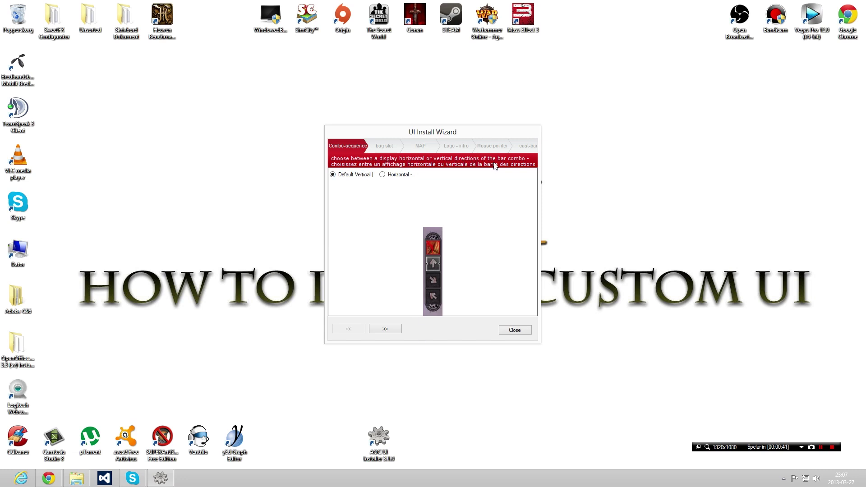
Compare the vertical and horizontal combo-sequence layouts and leave Horizontal selected
{"action": "left_click", "coordinate": [382, 175]}
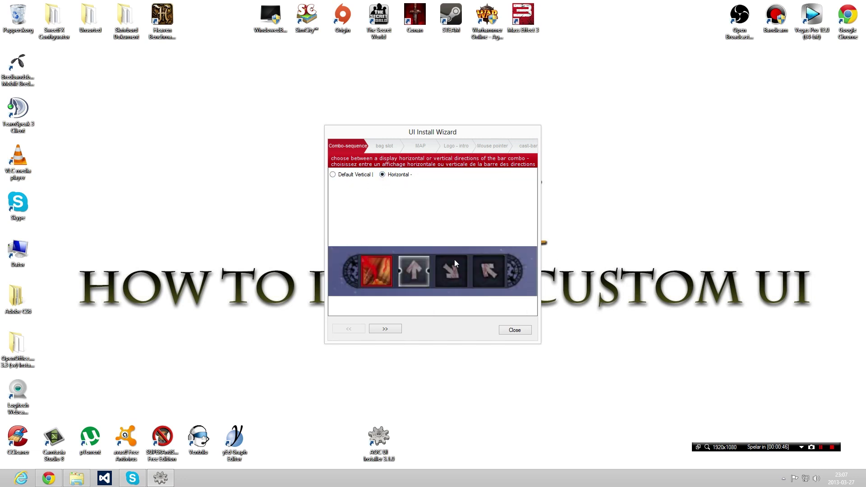
{"action": "left_click", "coordinate": [332, 175]}
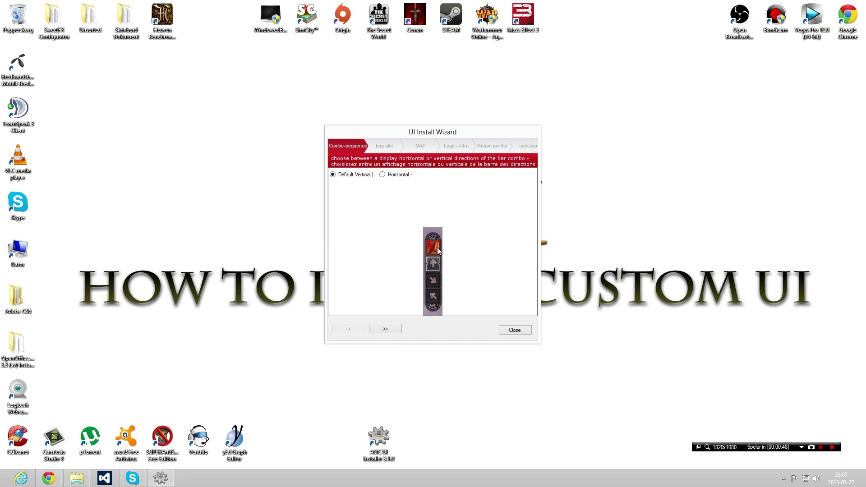
{"action": "left_click", "coordinate": [382, 175]}
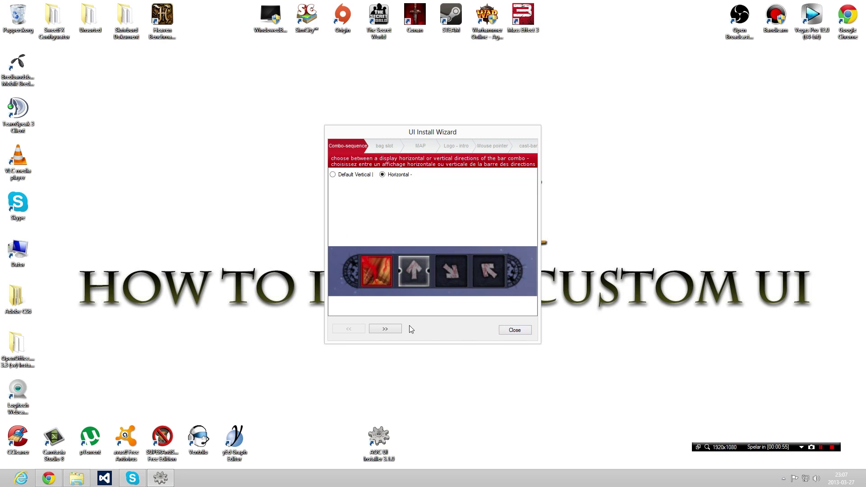
Compare the 8x10 and 9x11 bag layouts, settling on 9x11 - size 46
{"action": "left_click", "coordinate": [396, 329]}
{"action": "left_click", "coordinate": [391, 179]}
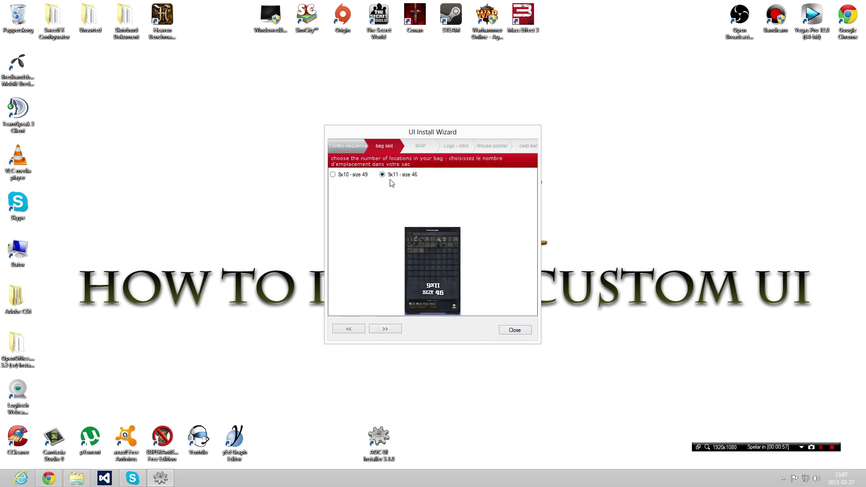
{"action": "left_click", "coordinate": [344, 176]}
{"action": "left_click", "coordinate": [384, 177]}
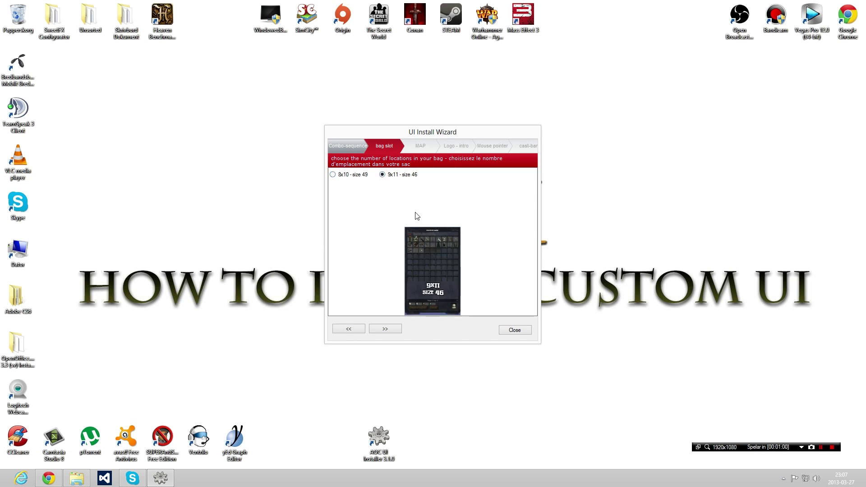
{"action": "left_click", "coordinate": [348, 175]}
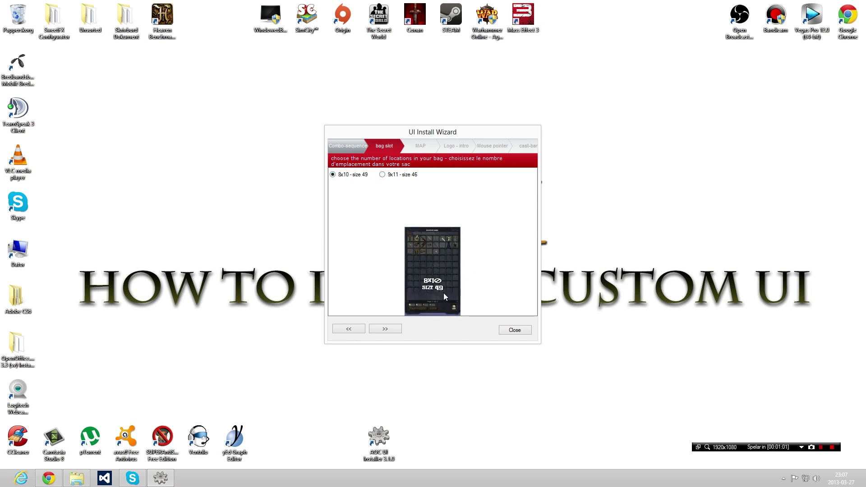
{"action": "left_click", "coordinate": [395, 176]}
{"action": "left_click", "coordinate": [360, 176]}
{"action": "left_click", "coordinate": [389, 176]}
On the MAP page, preview Default and choose the Clean map style
{"action": "left_click", "coordinate": [388, 331]}
{"action": "left_click", "coordinate": [344, 176]}
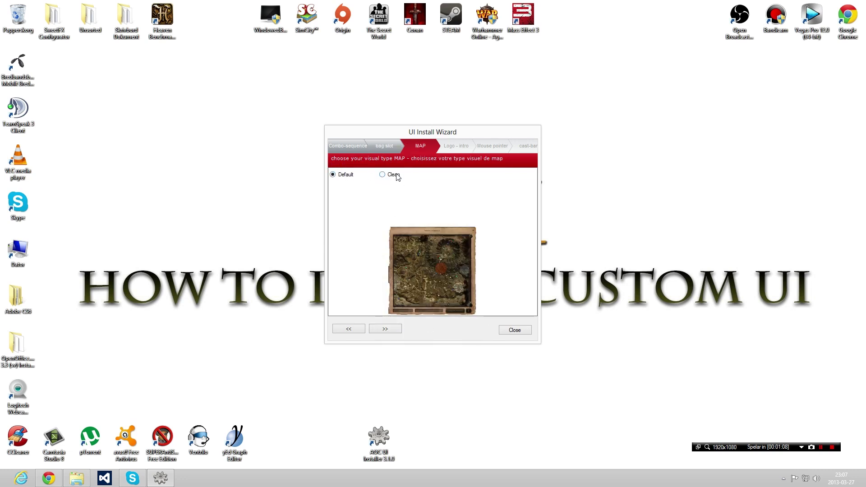
{"action": "left_click", "coordinate": [395, 174]}
Preview the Conan and Keaira logos, keep the default logo, and pick the Blue pointer
{"action": "left_click", "coordinate": [399, 328]}
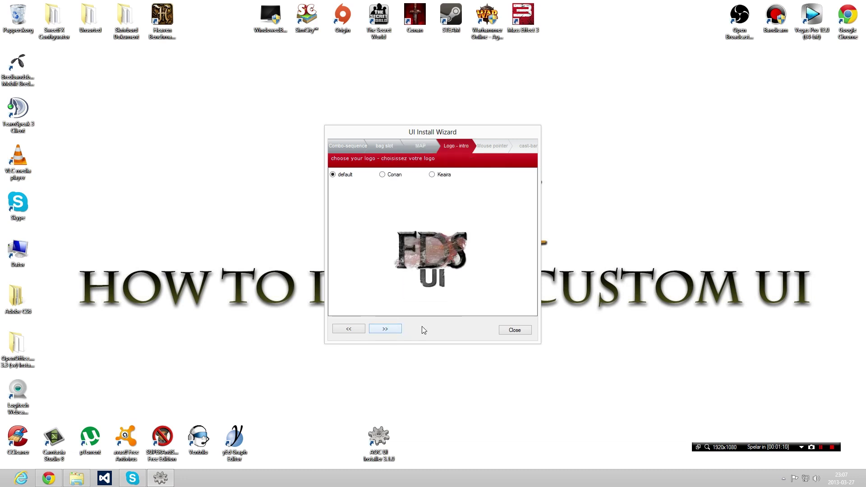
{"action": "left_click", "coordinate": [383, 175]}
{"action": "left_click", "coordinate": [432, 174]}
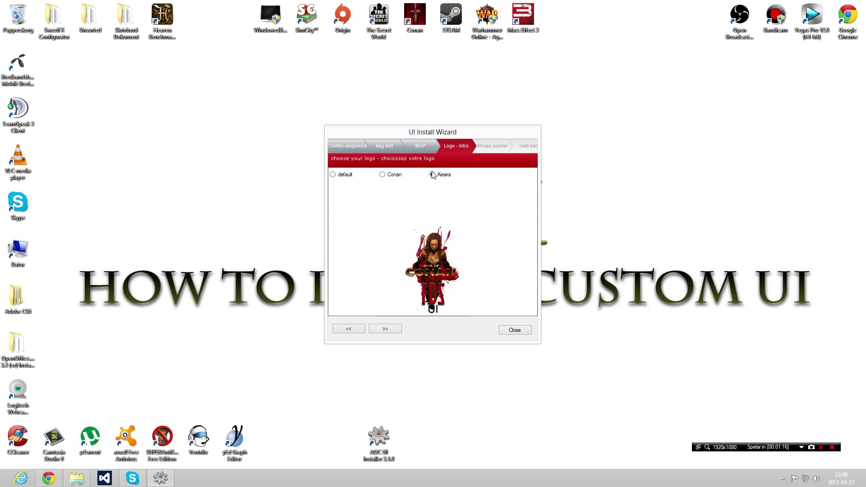
{"action": "left_click", "coordinate": [345, 175]}
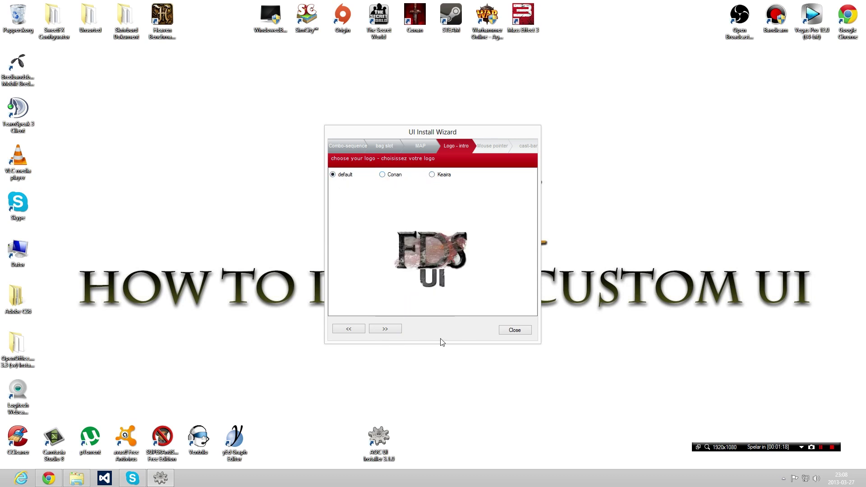
{"action": "left_click", "coordinate": [388, 330]}
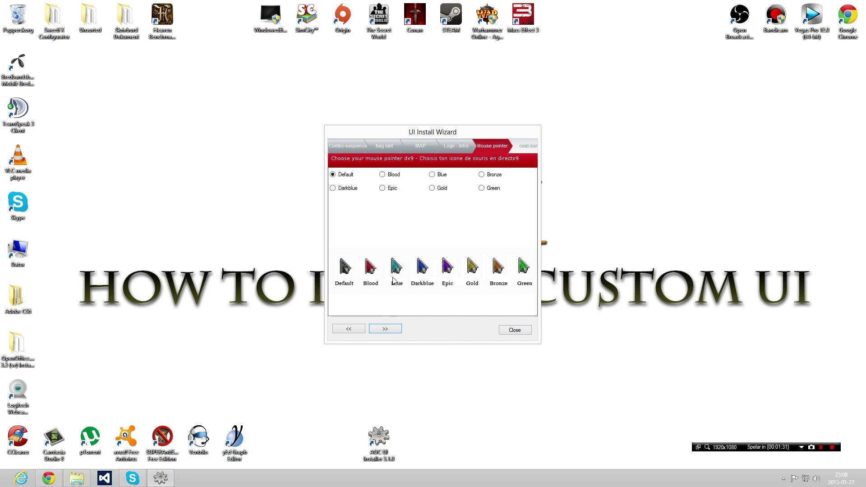
{"action": "left_click", "coordinate": [433, 175]}
Compare the FIRE, STORM and DEATH cast bars and choose FIRE
{"action": "left_click", "coordinate": [386, 330]}
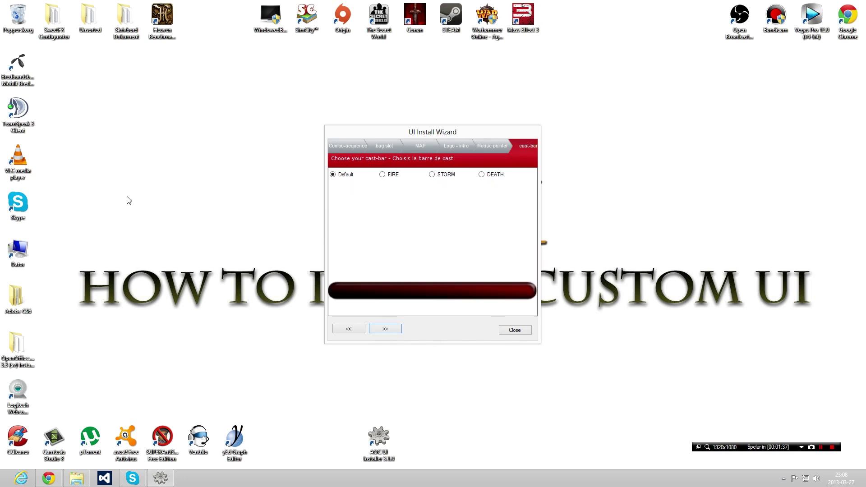
{"action": "left_click", "coordinate": [386, 176]}
{"action": "left_click", "coordinate": [443, 175]}
{"action": "left_click", "coordinate": [489, 175]}
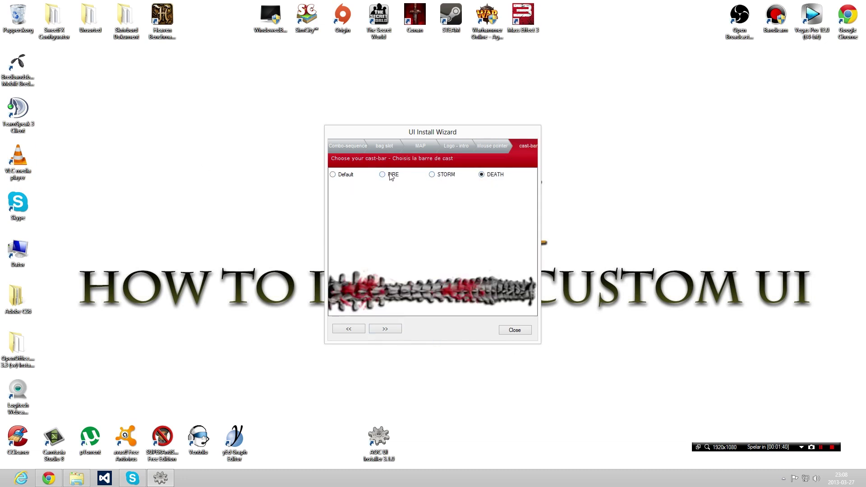
{"action": "left_click", "coordinate": [388, 176]}
{"action": "key", "text": "Left"}
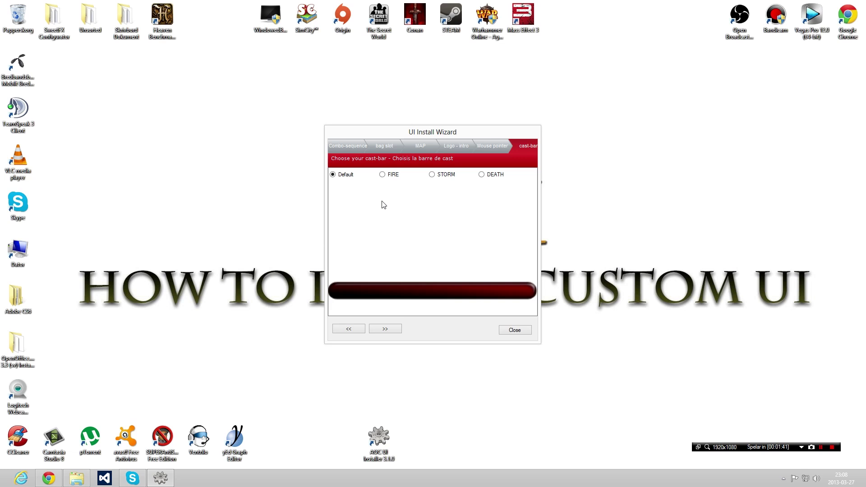
{"action": "left_click", "coordinate": [387, 176]}
Compare the FIRE, SWORD, SKULL and STORM cast-bar icons and choose SWORD
{"action": "left_click", "coordinate": [385, 330]}
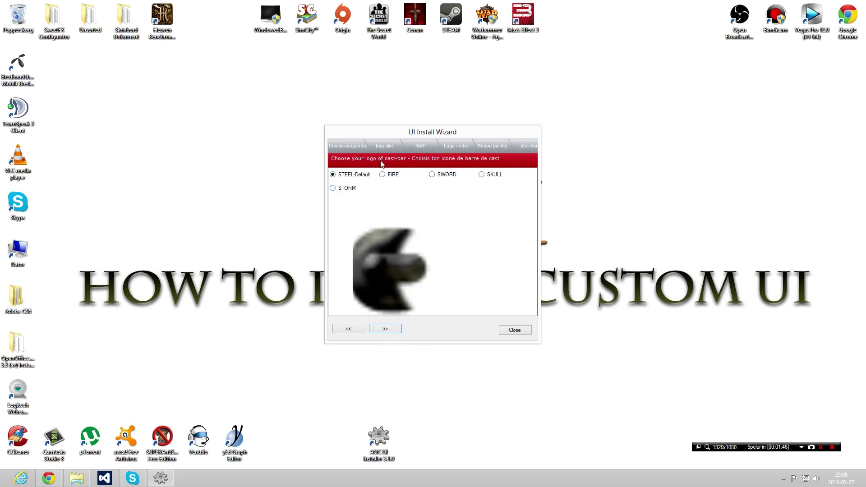
{"action": "left_click", "coordinate": [382, 175]}
{"action": "left_click", "coordinate": [432, 175]}
{"action": "left_click", "coordinate": [481, 175]}
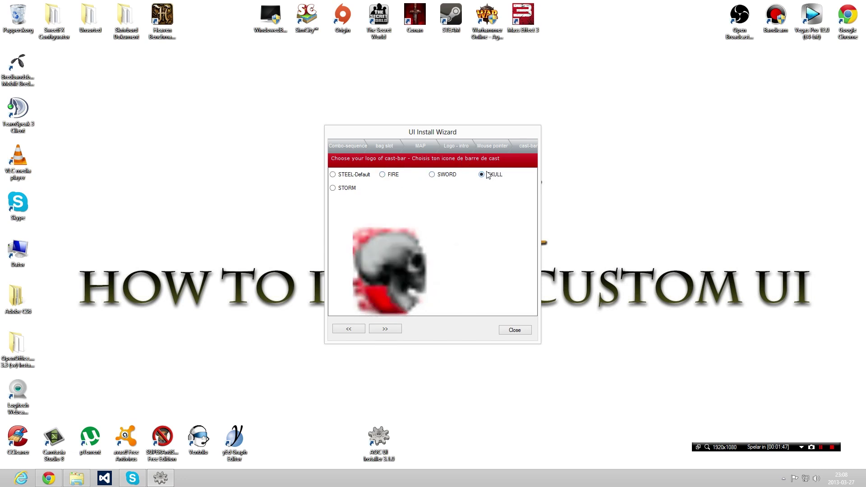
{"action": "left_click", "coordinate": [354, 189]}
{"action": "left_click", "coordinate": [444, 175]}
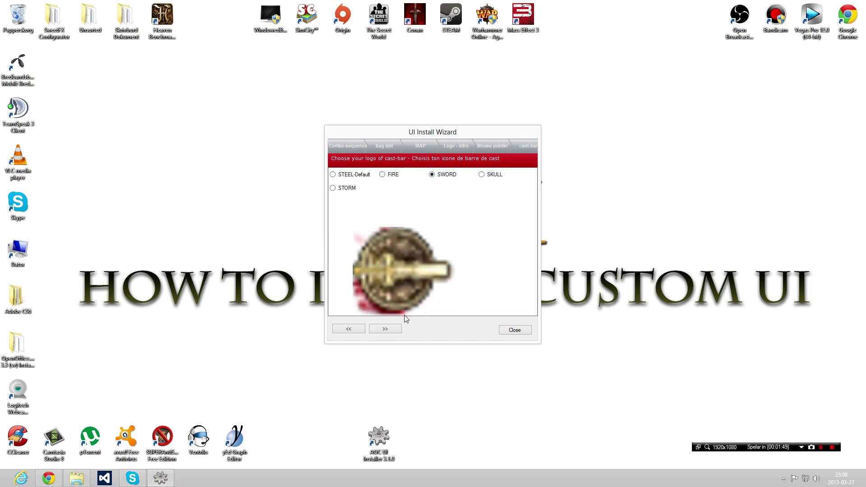
{"action": "left_click", "coordinate": [386, 329]}
Compare the Yggdrasil, ARIAL Cyrillic and Ruinik-Default font previews
{"action": "left_click", "coordinate": [396, 175]}
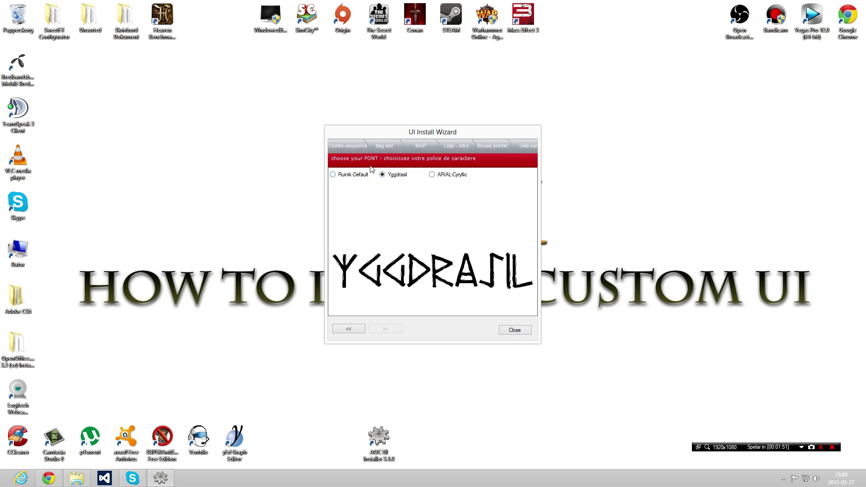
{"action": "left_click", "coordinate": [440, 179]}
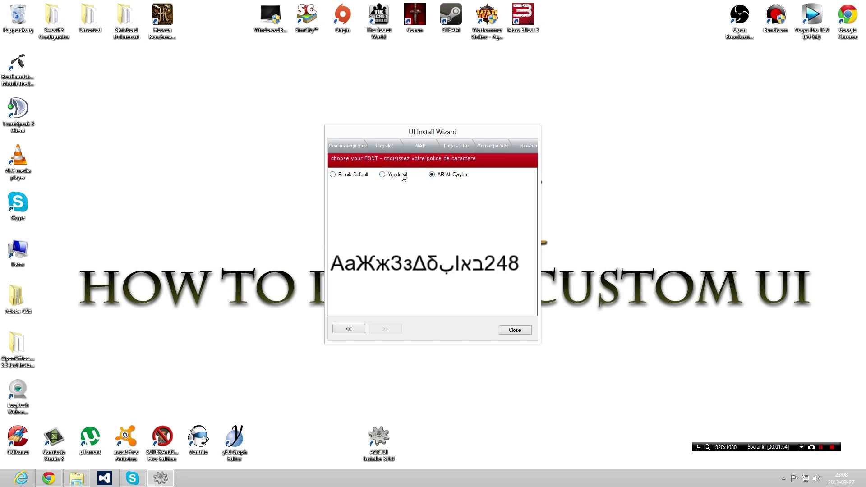
{"action": "left_click", "coordinate": [357, 176]}
{"action": "left_click", "coordinate": [393, 180]}
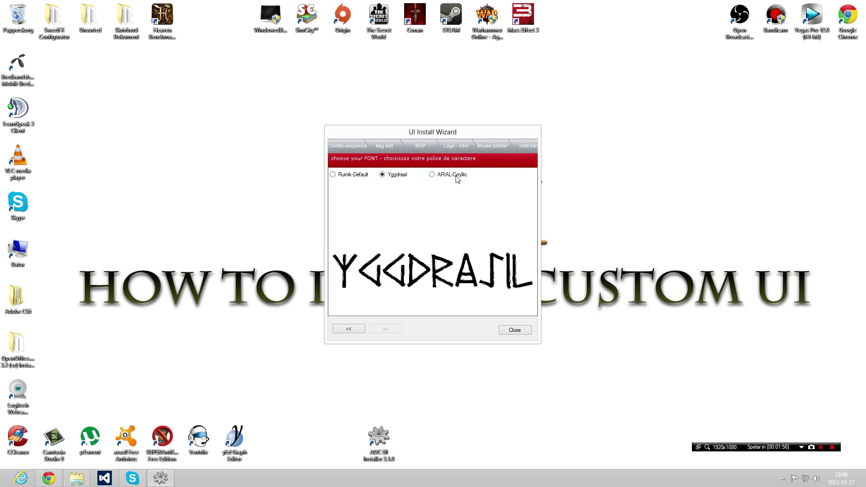
{"action": "left_click", "coordinate": [455, 177]}
{"action": "left_click", "coordinate": [406, 180]}
{"action": "left_click", "coordinate": [363, 178]}
Select the ARIAL Cyrillic font and close the wizard
{"action": "left_click", "coordinate": [451, 175]}
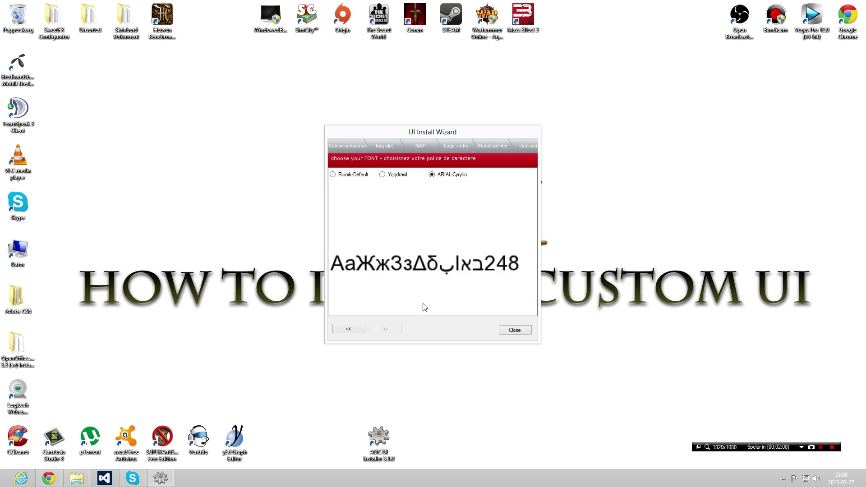
{"action": "left_click", "coordinate": [387, 175]}
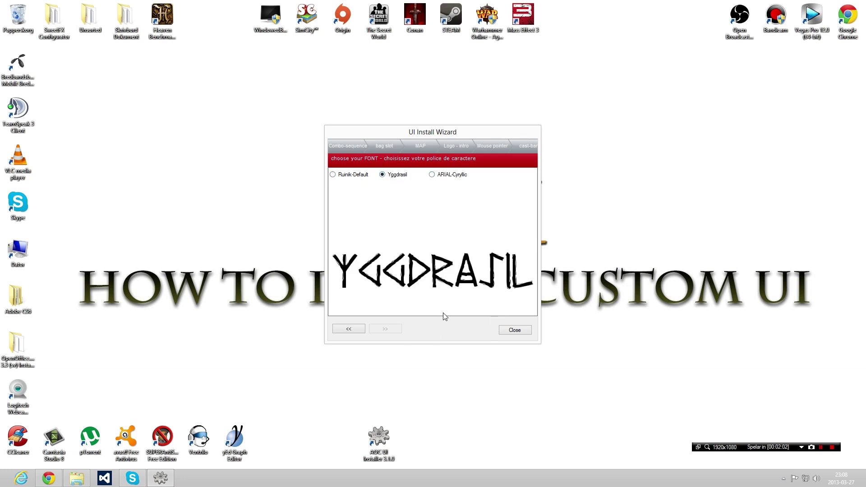
{"action": "left_click", "coordinate": [361, 177]}
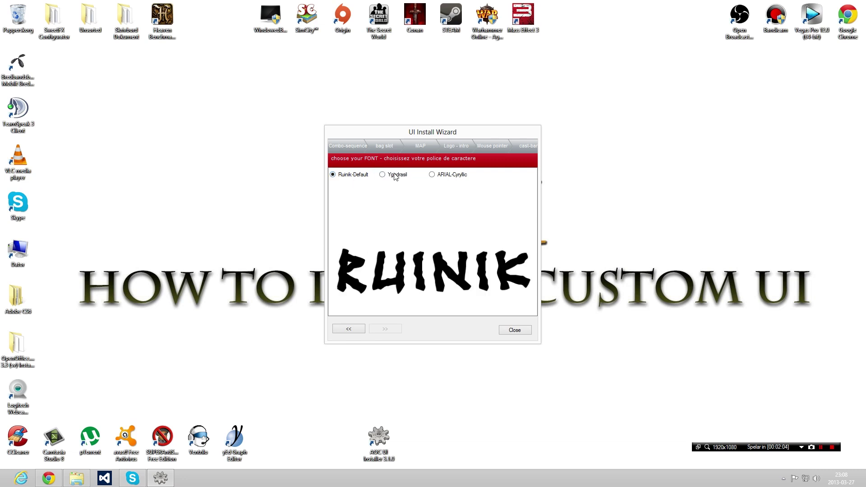
{"action": "left_click", "coordinate": [446, 175]}
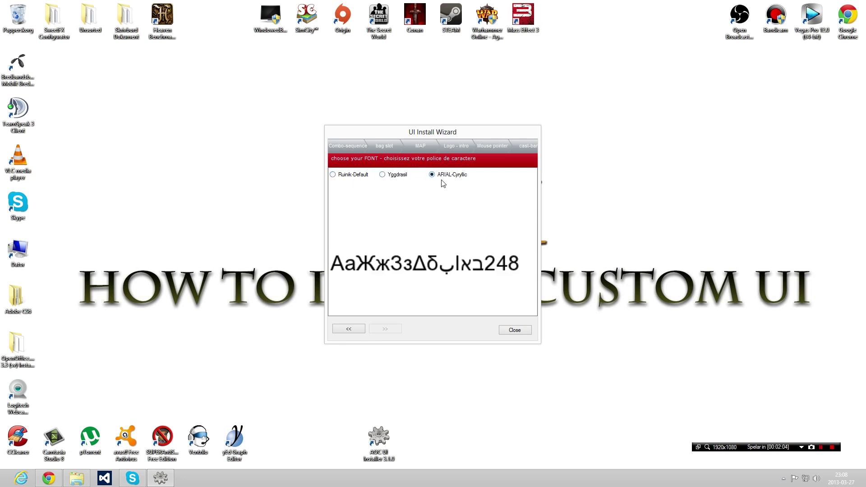
{"action": "left_click", "coordinate": [515, 331]}
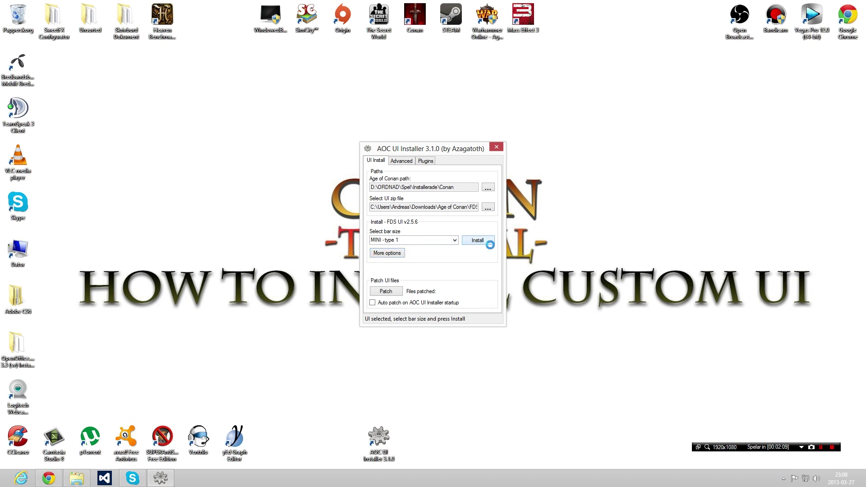
Install FDS UI v2.5.6 and view the Advanced settings page
{"action": "left_click", "coordinate": [488, 243]}
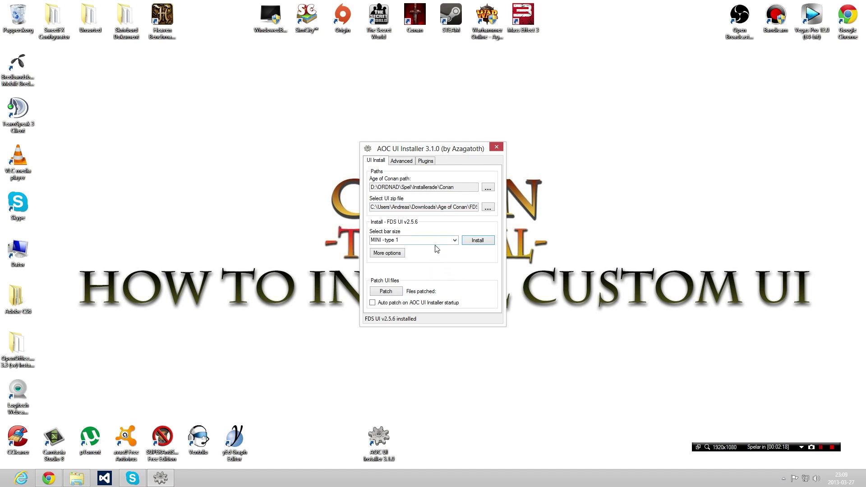
{"action": "left_click", "coordinate": [405, 161]}
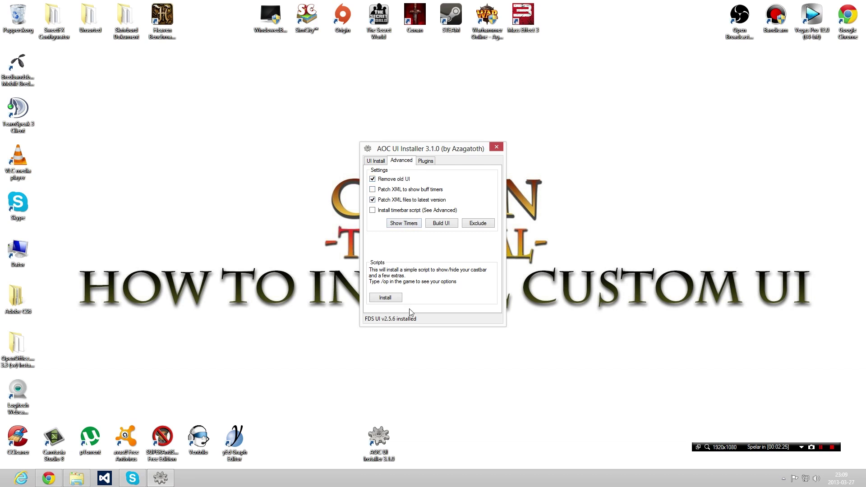
Check Plugins, return to UI Install, and drag the installer window to the upper left
{"action": "left_click", "coordinate": [426, 161]}
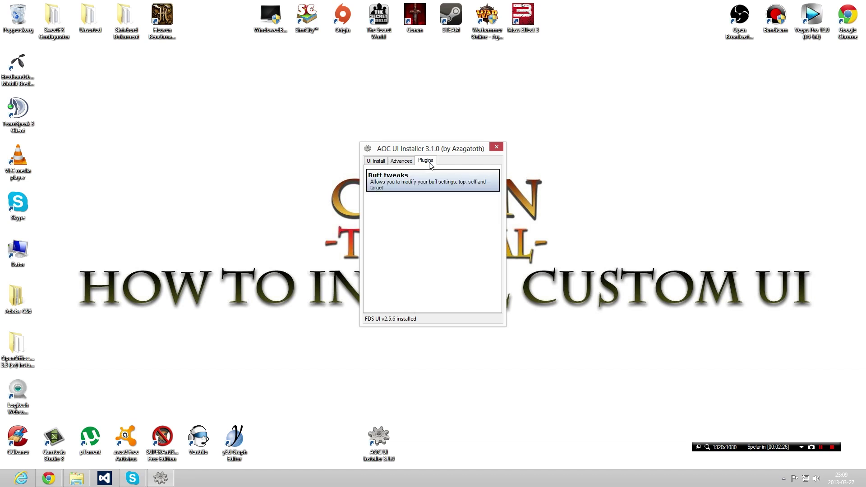
{"action": "left_click", "coordinate": [382, 163]}
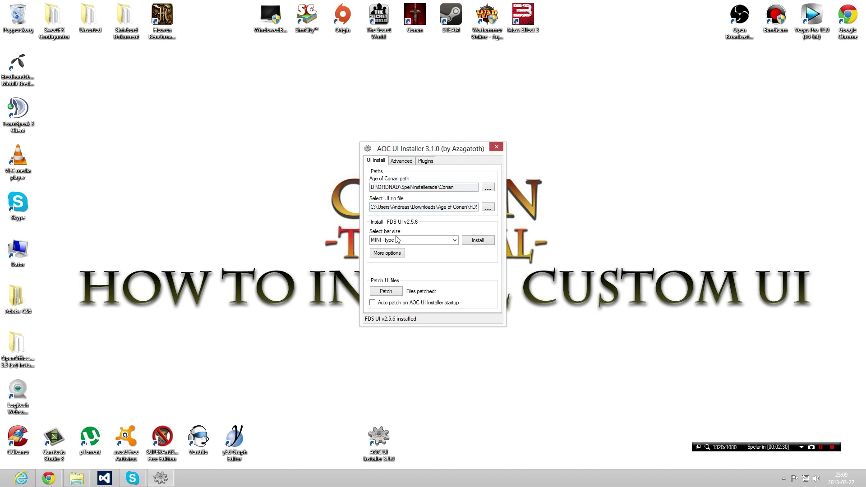
{"action": "left_click_drag", "start_coordinate": [424, 152], "coordinate": [210, 80]}
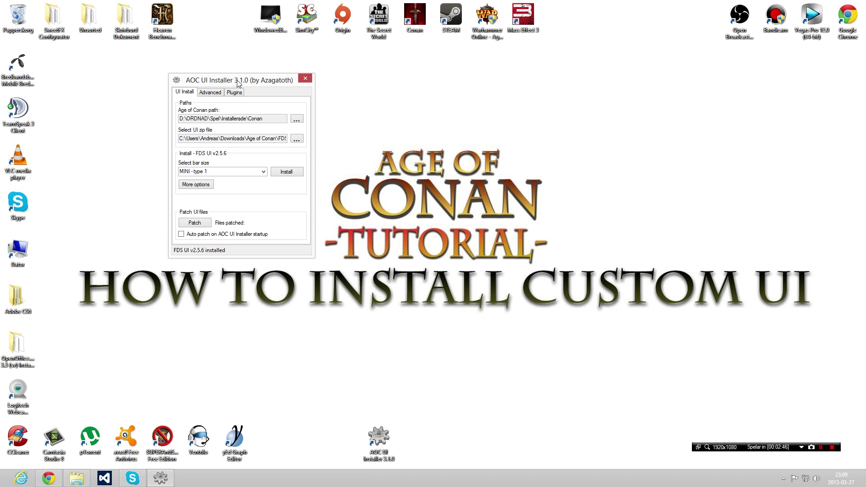
{"action": "mouse_move", "coordinate": [237, 83]}
{"action": "left_mouse_down"}
{"action": "mouse_move", "coordinate": [271, 82]}
{"action": "mouse_move", "coordinate": [224, 81]}
{"action": "mouse_move", "coordinate": [235, 83]}
{"action": "left_mouse_up"}
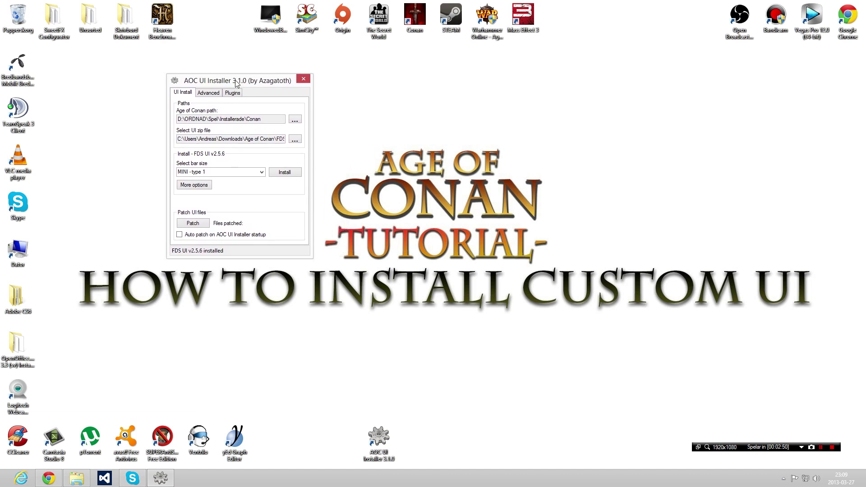